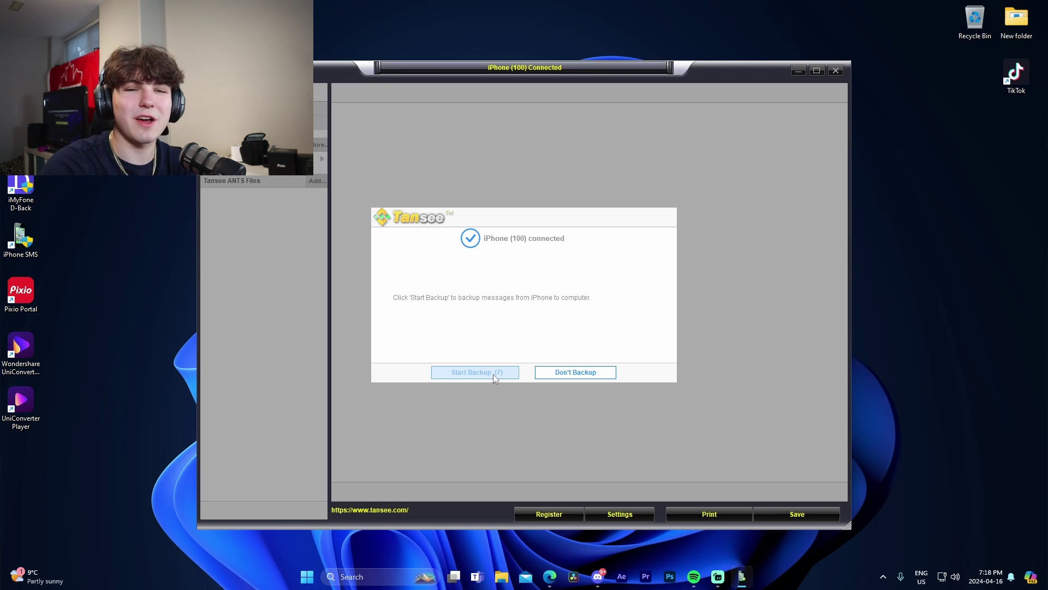
Back up the iPhone's messages so the All Messages list shows every SMS conversation.
click(493, 373)
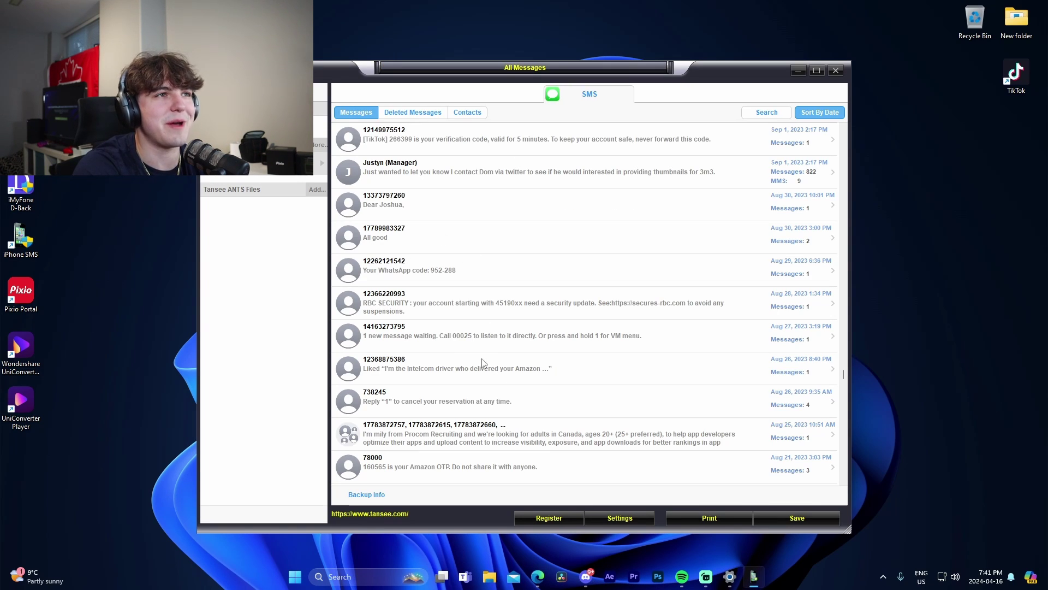
click(534, 293)
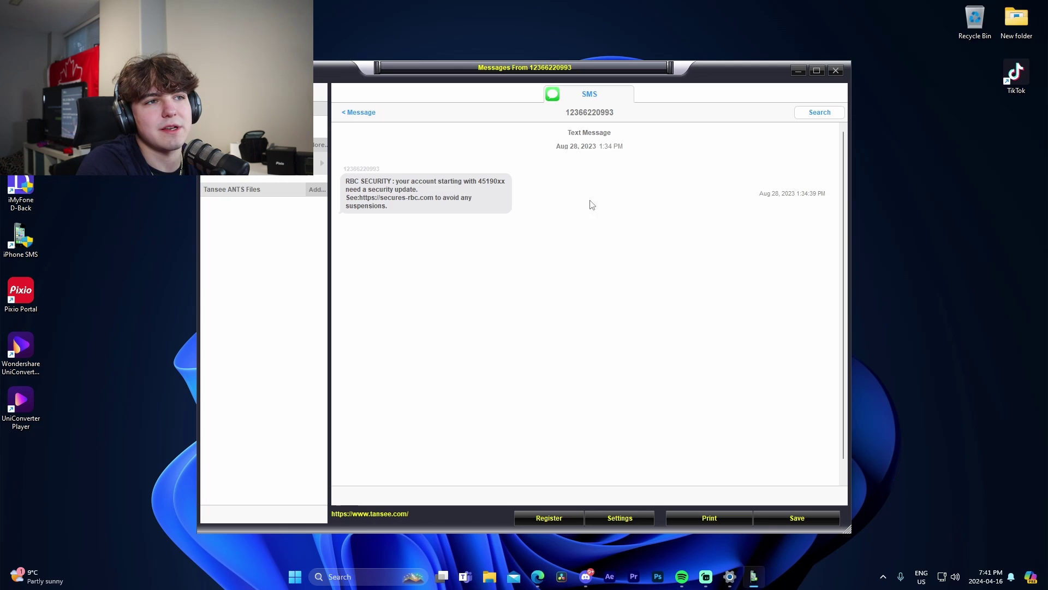
click(362, 112)
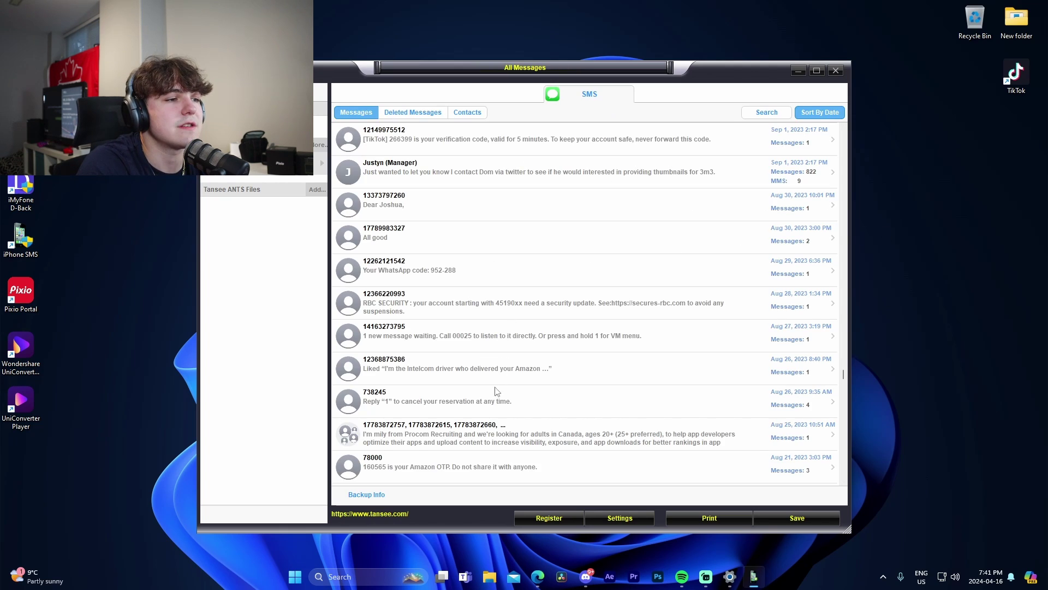
click(427, 346)
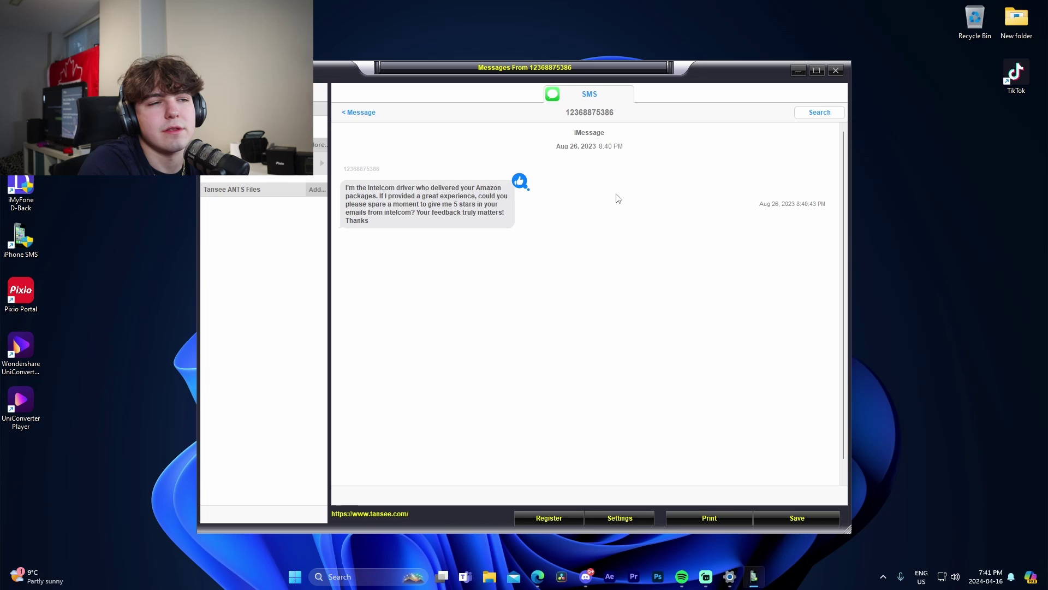
click(358, 112)
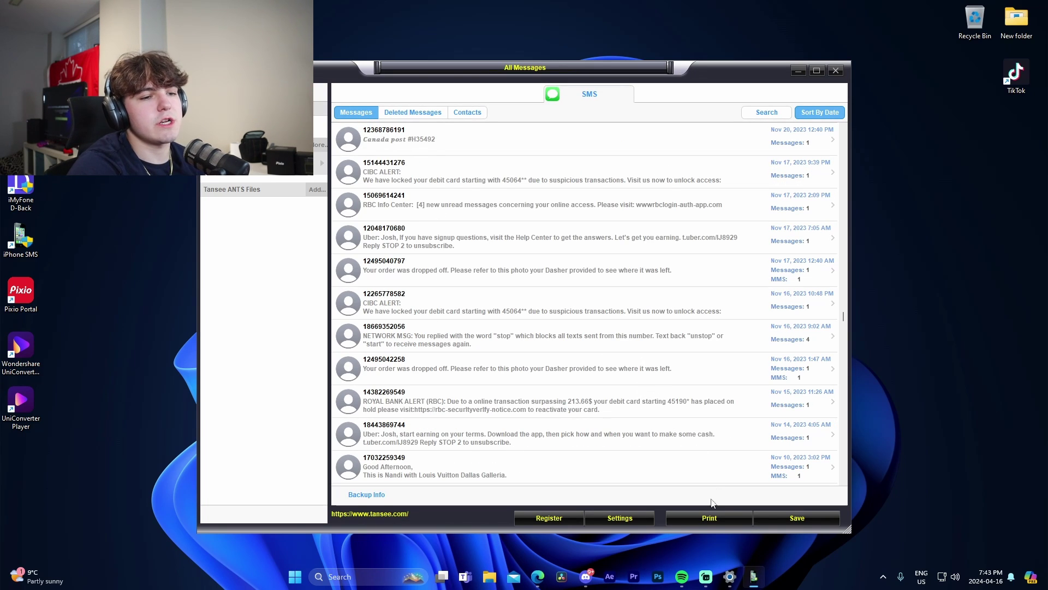
Select the Canada Post conversation as the one to print.
click(709, 518)
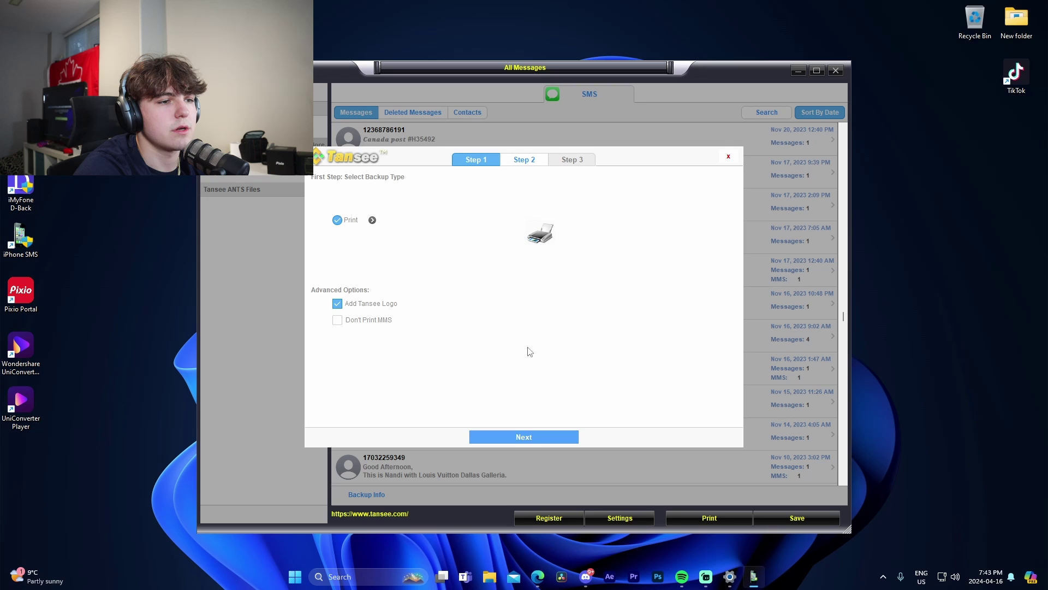
click(547, 439)
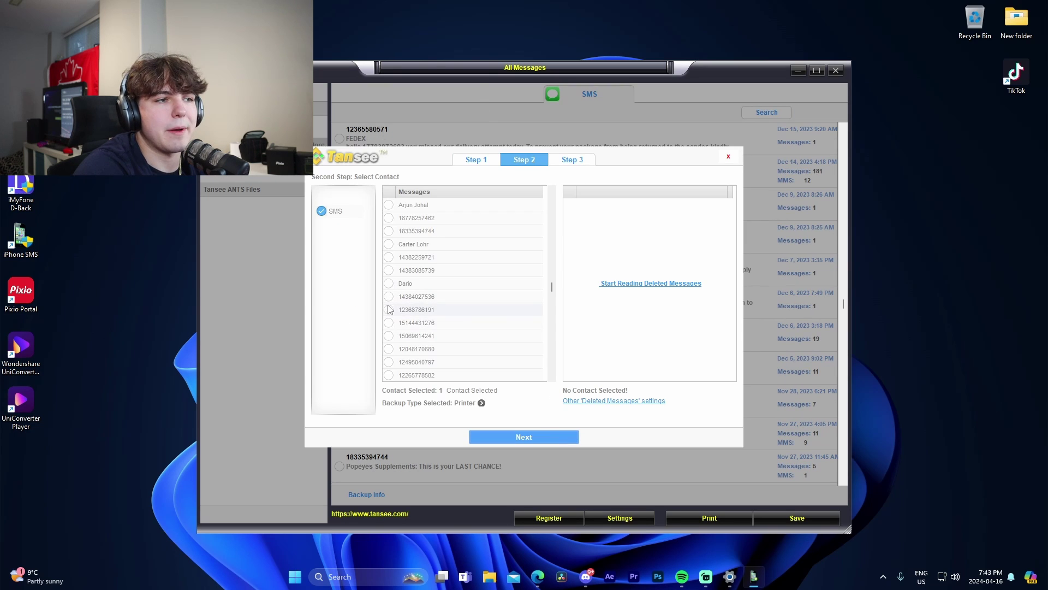
click(388, 309)
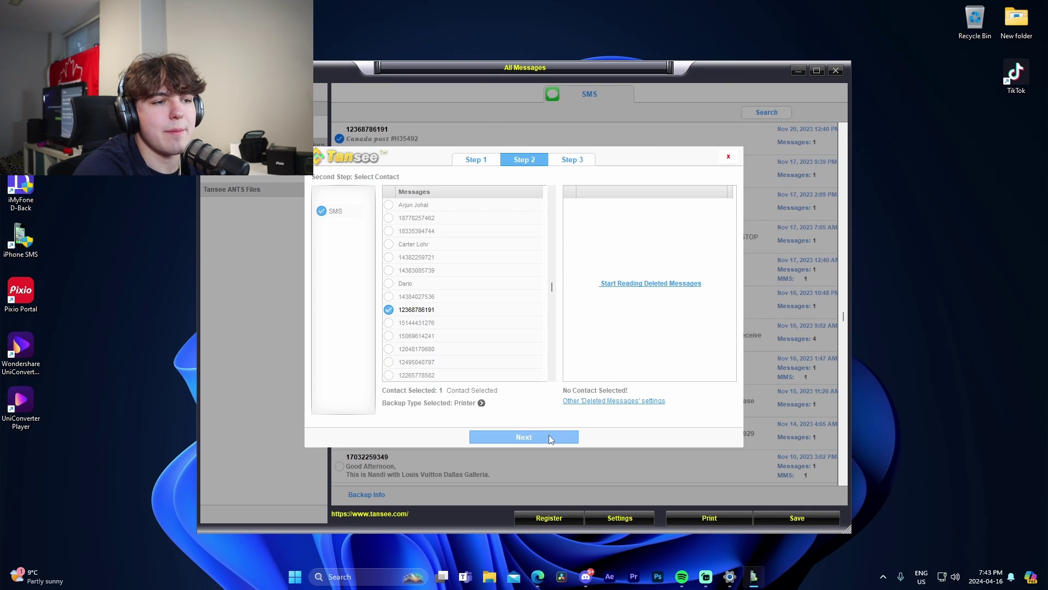
click(549, 439)
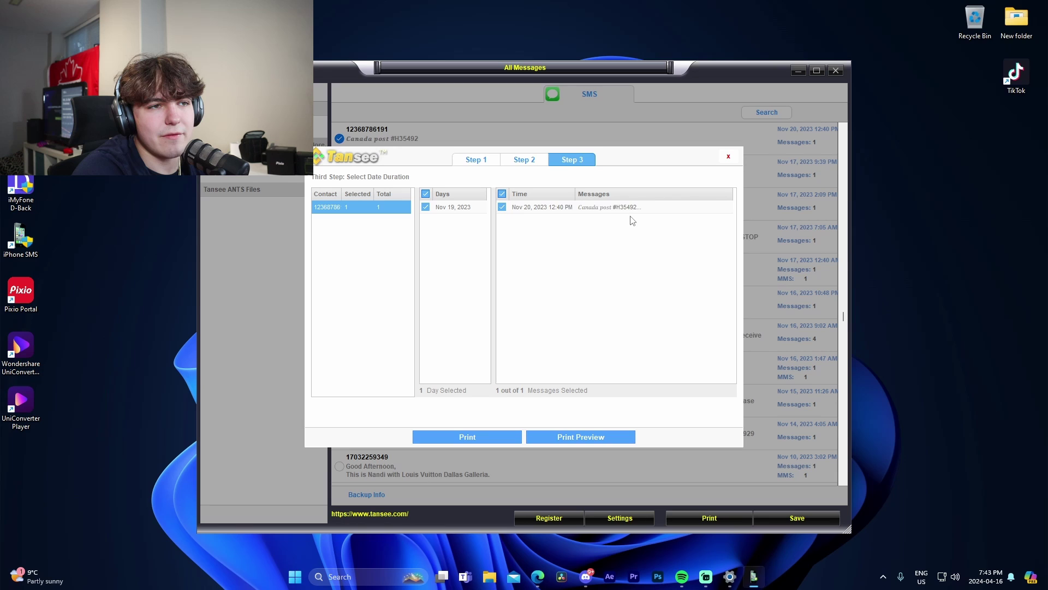
Print it to Adobe PDF on letter portrait pages and review the preview.
click(543, 439)
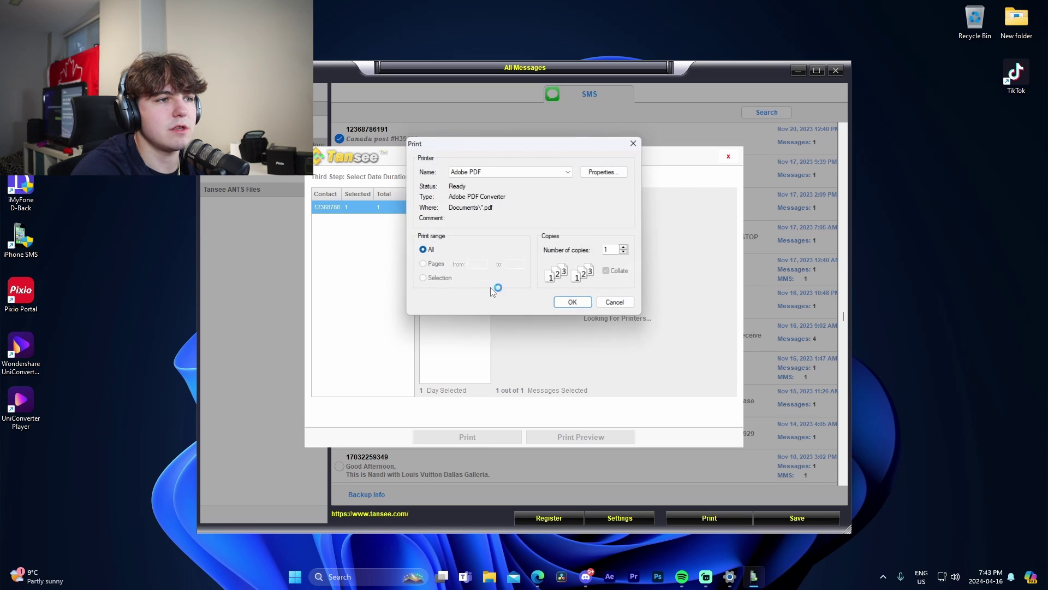
click(573, 302)
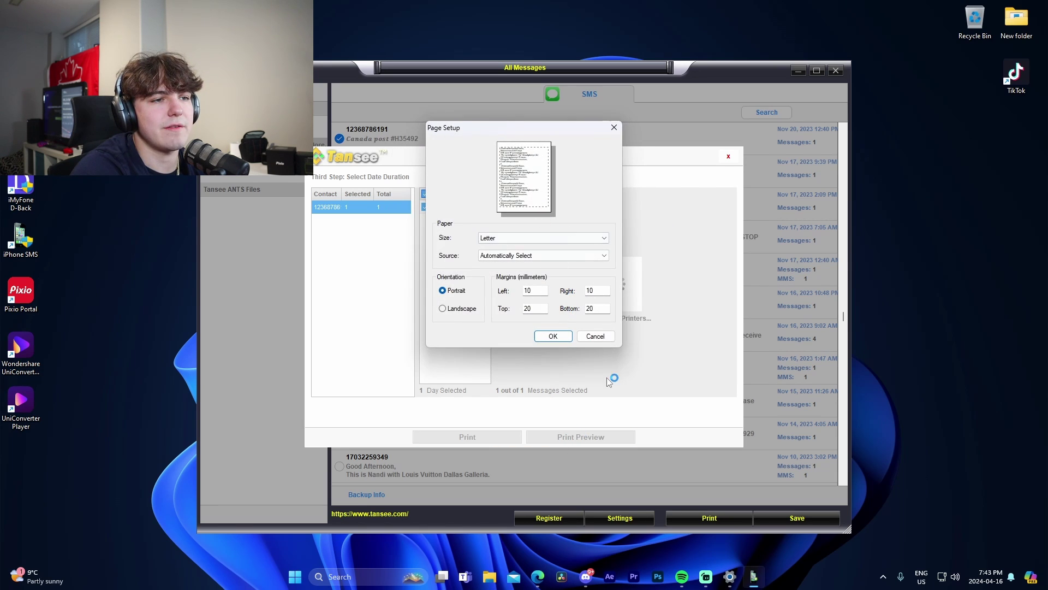
click(555, 336)
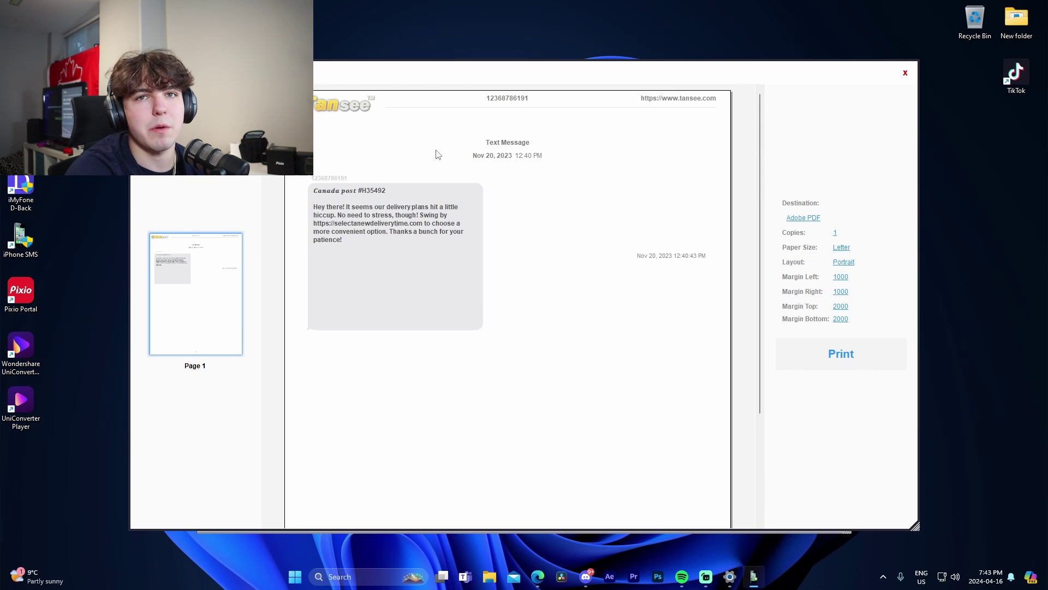
scroll(327, 229, down, 1)
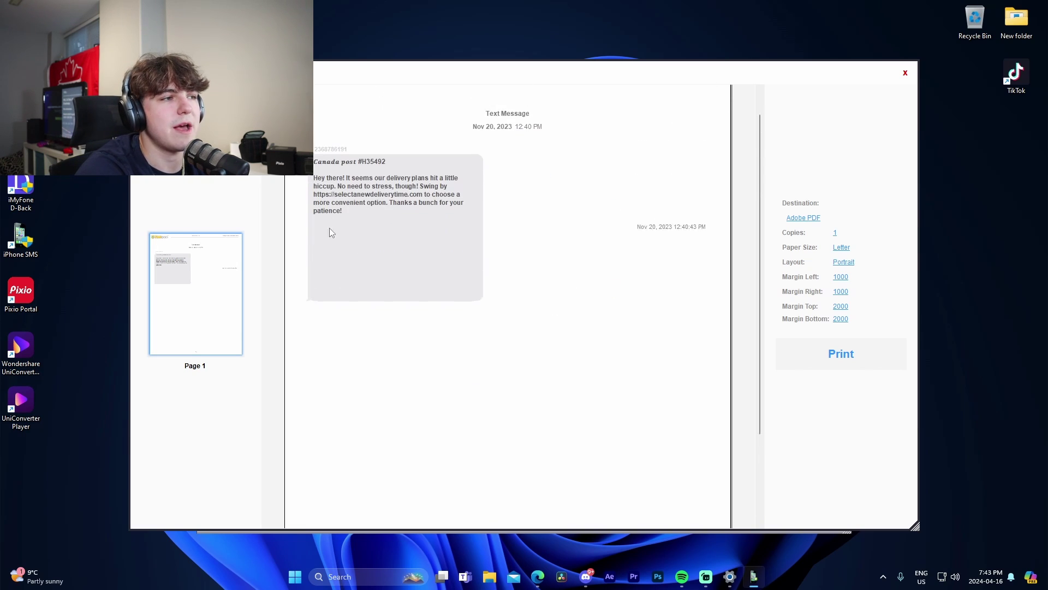
scroll(333, 137, up, 1)
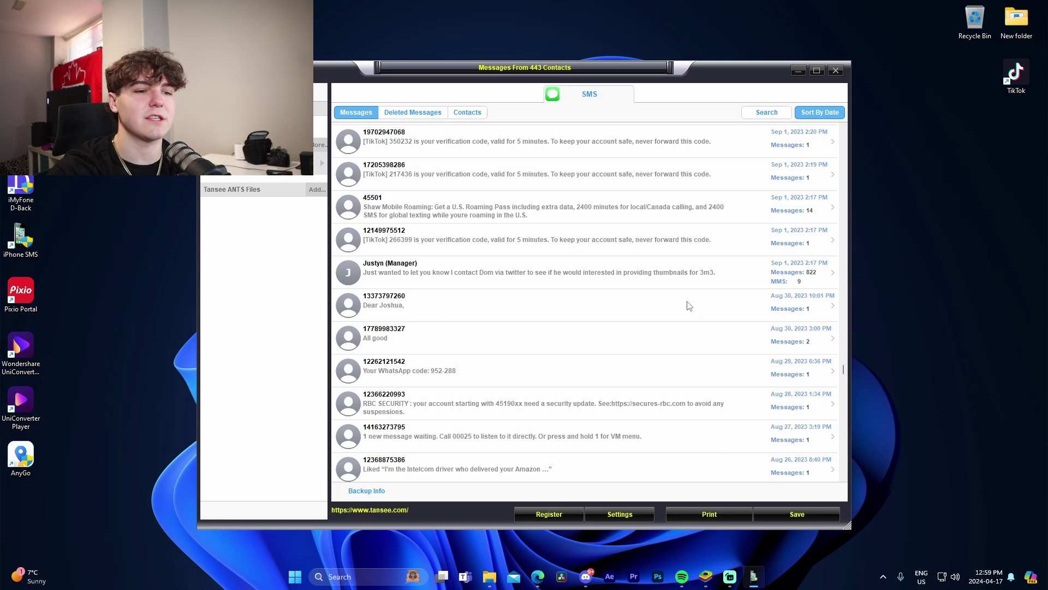
Choose a single PDF file export for the Netflix account-locked conversation.
click(792, 516)
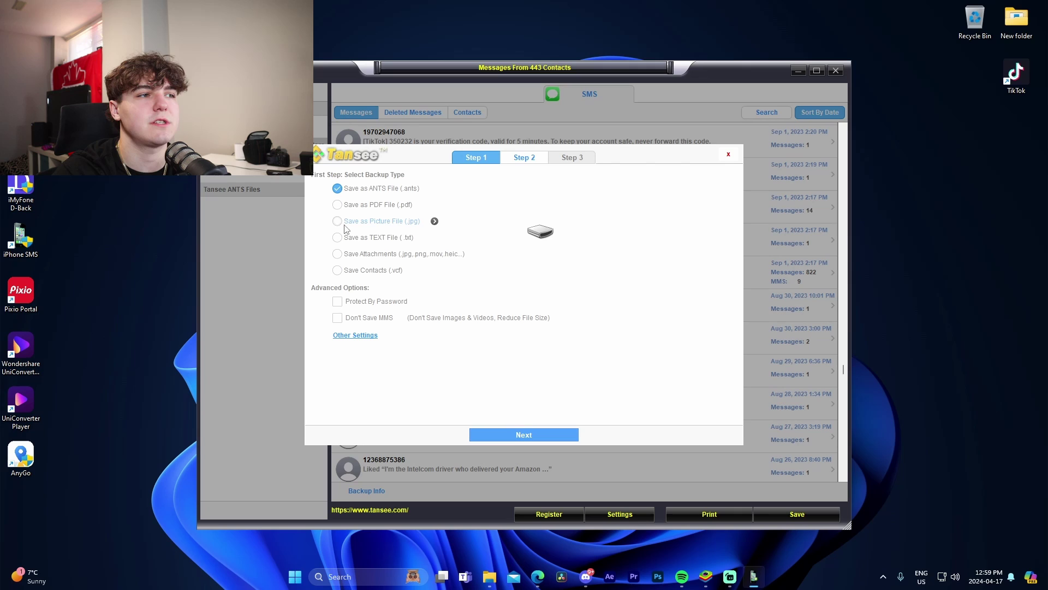
click(338, 205)
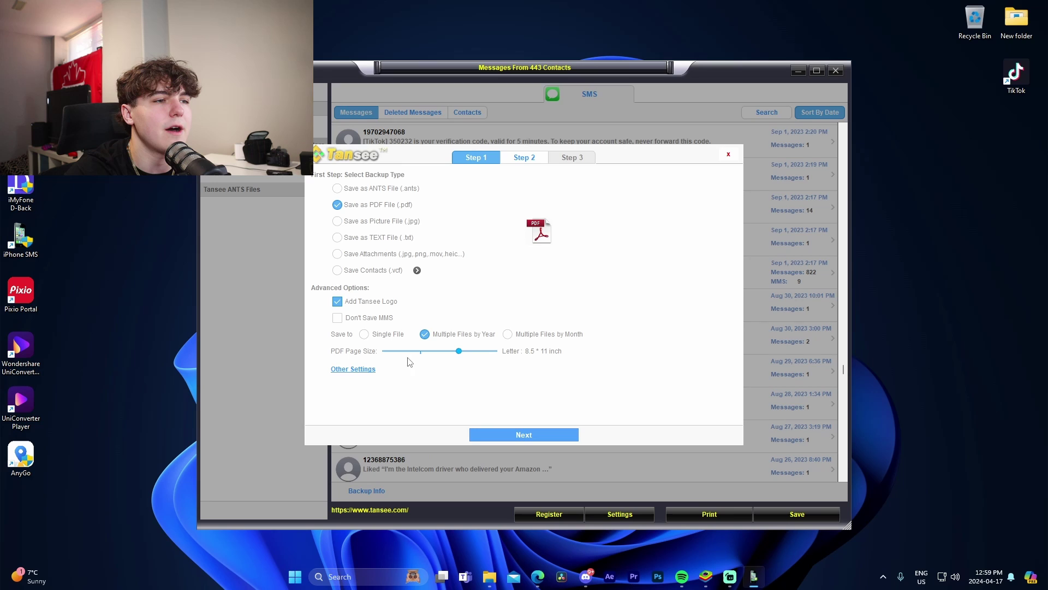
click(365, 334)
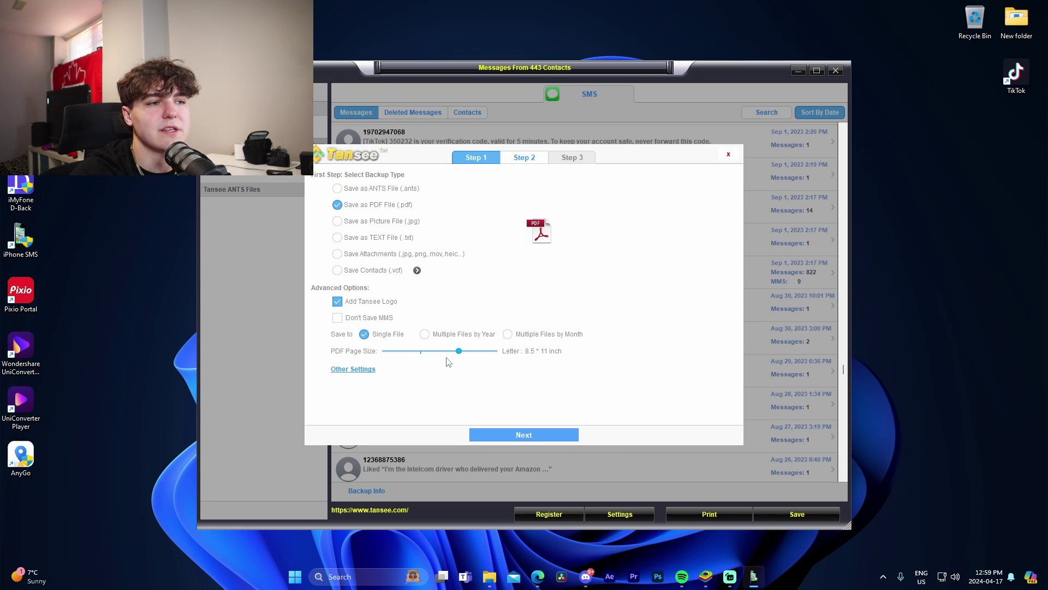
click(545, 438)
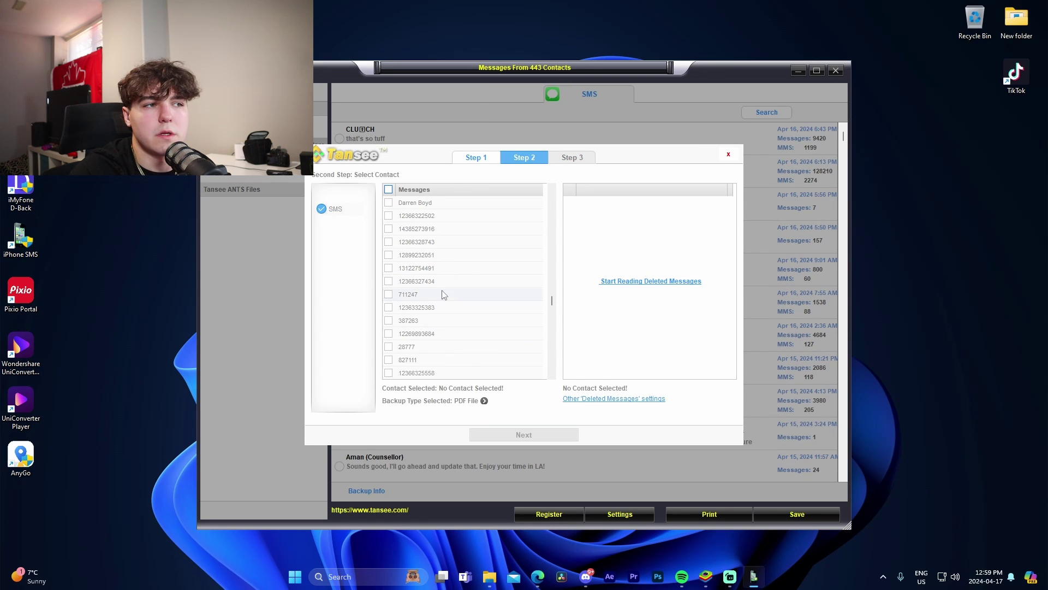
click(389, 255)
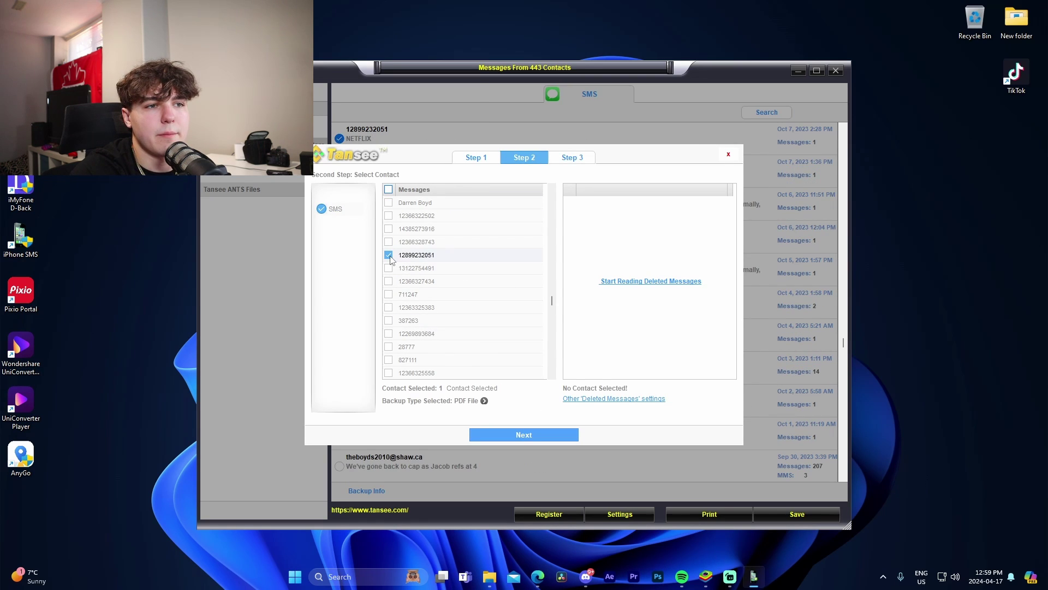
click(508, 430)
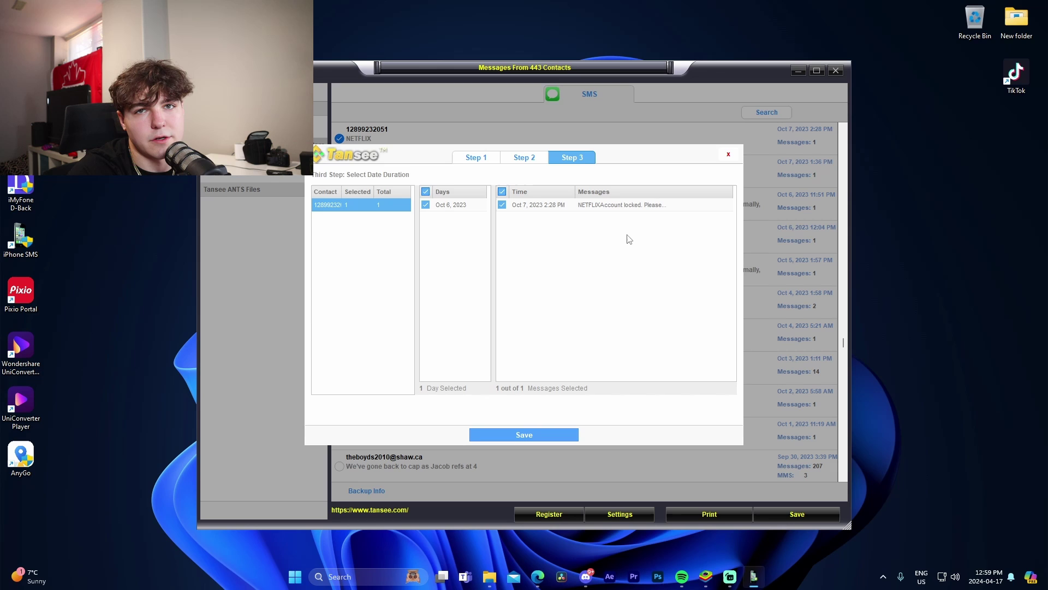
Save the PDF in Documents under the name smsreceipt.
click(547, 433)
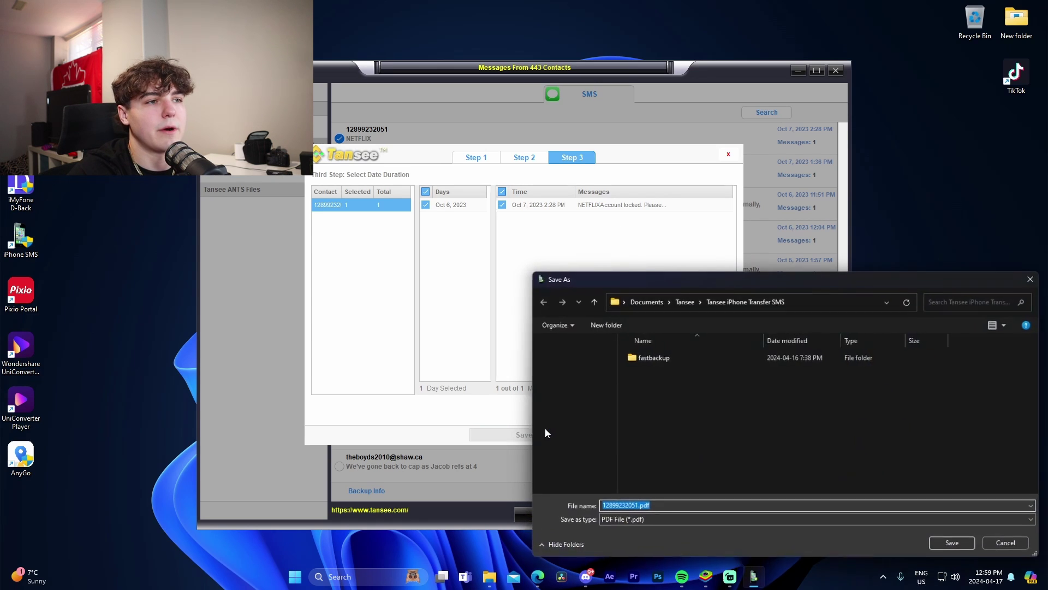
click(576, 375)
drag(710, 274, 567, 137)
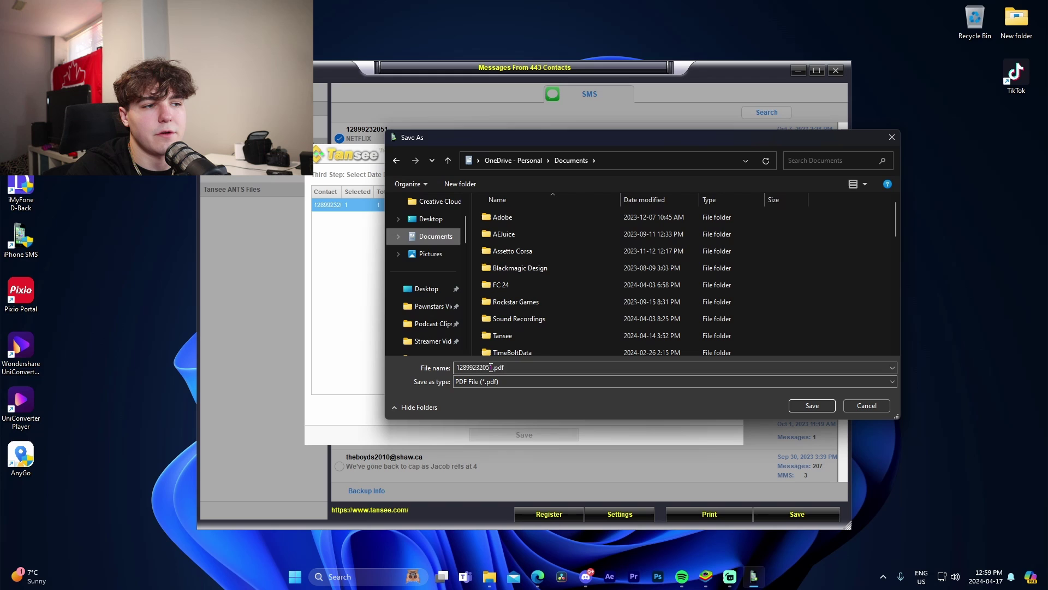
click(490, 367)
text(sms)
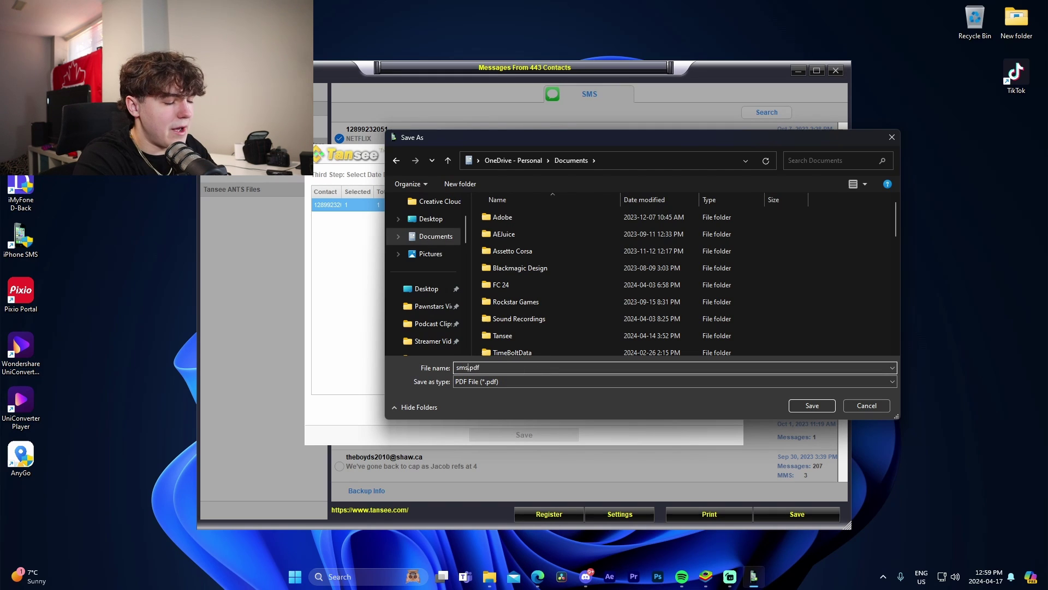
text(receipt)
key(Return)
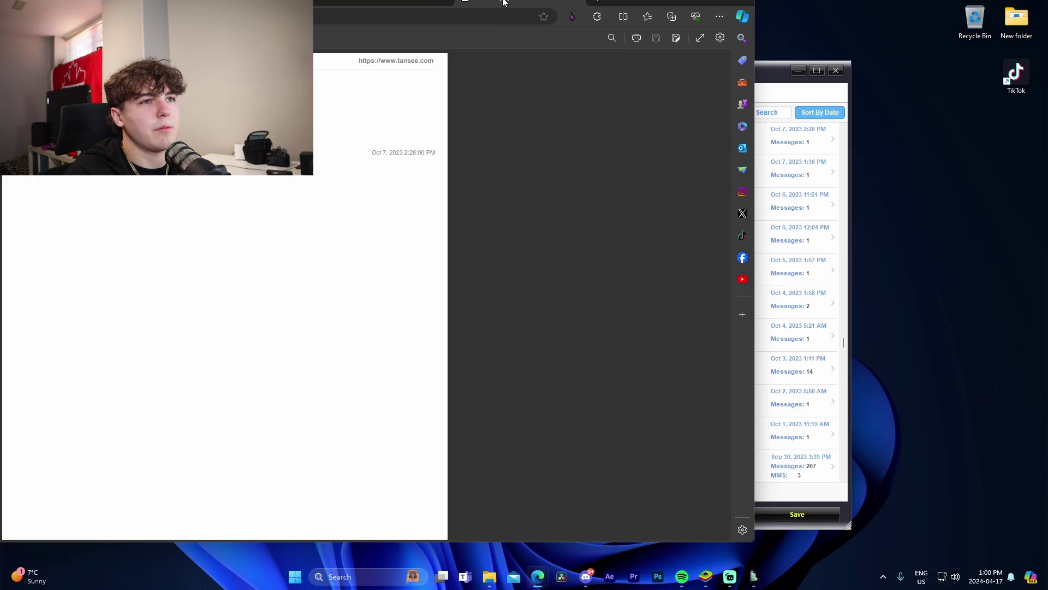
Maximise the message PDF in Edge, scroll through it, and open its print settings.
drag(218, 6, 841, 42)
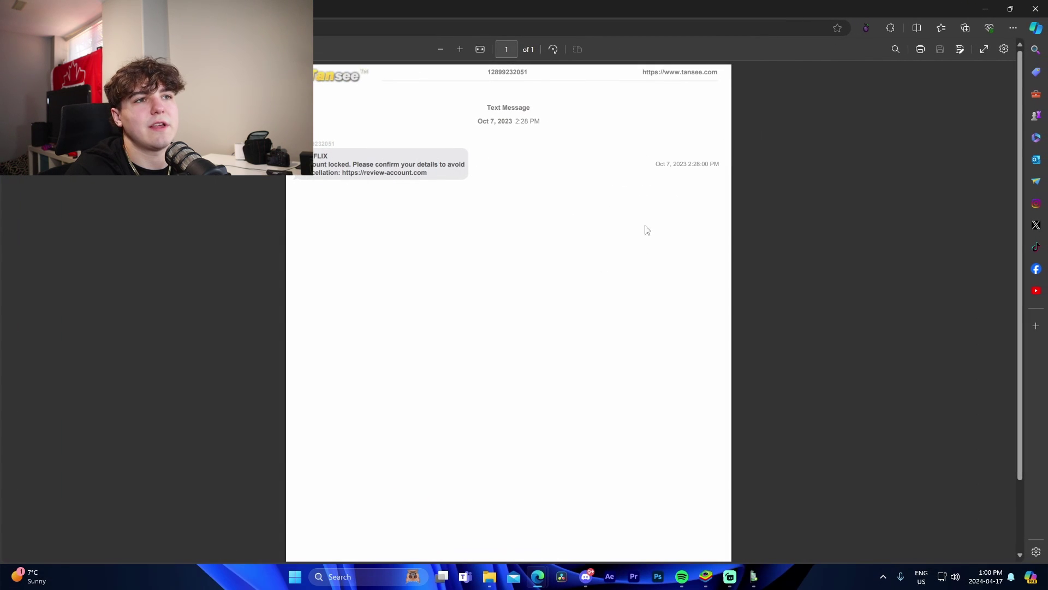
scroll(657, 279, down, 2)
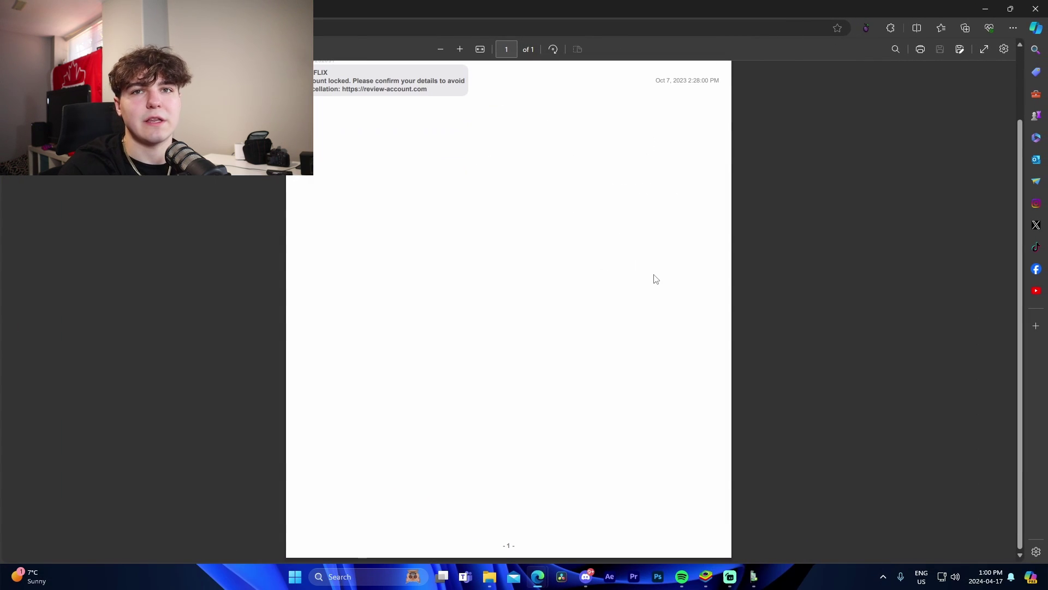
click(920, 49)
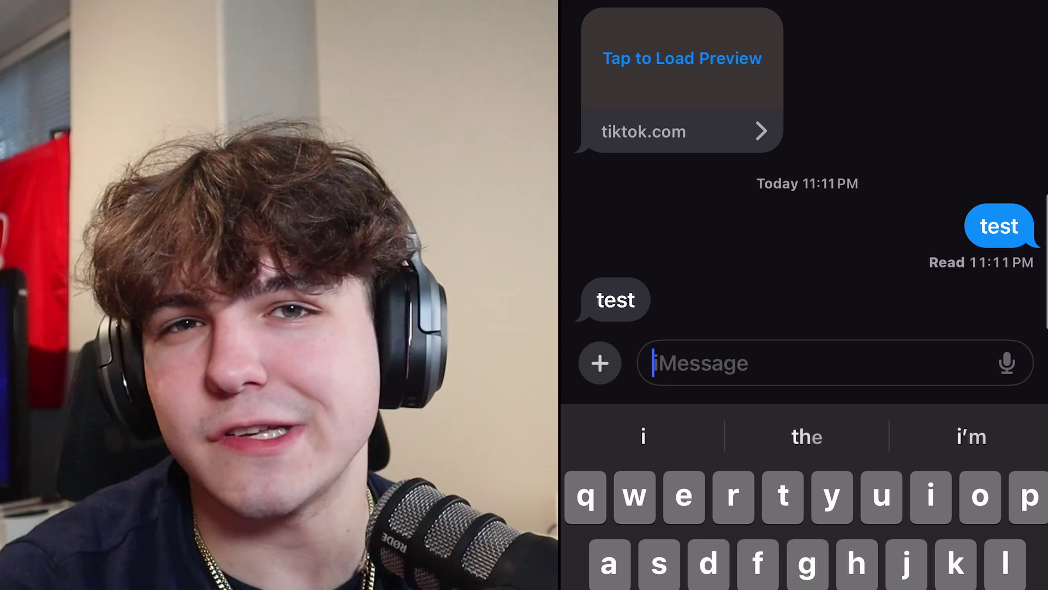
Send a 'test' iMessage in the conversation.
text(test)
key(Return)
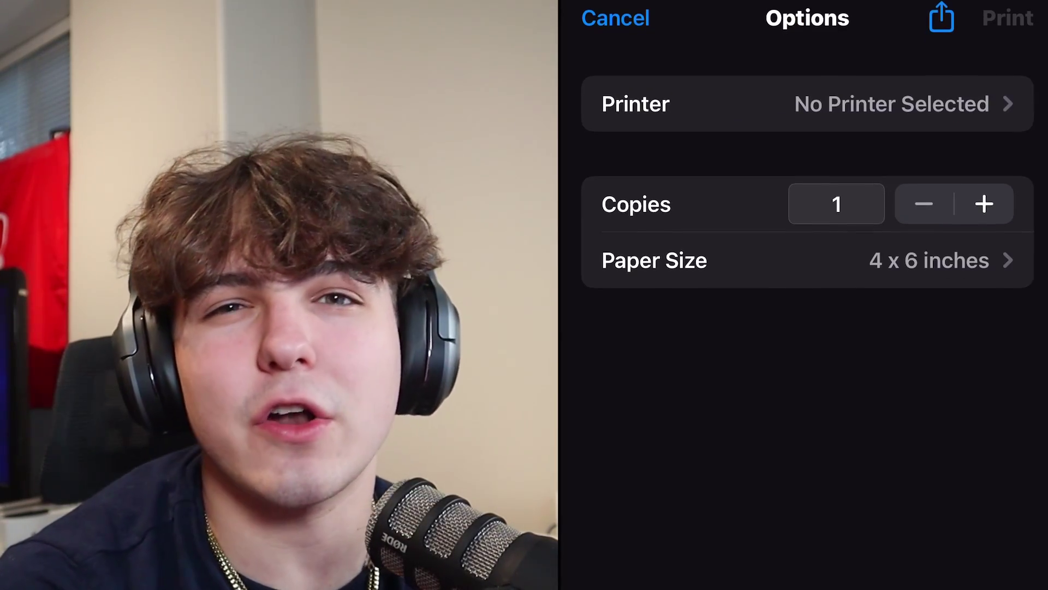
scroll(807, 245, down, 2)
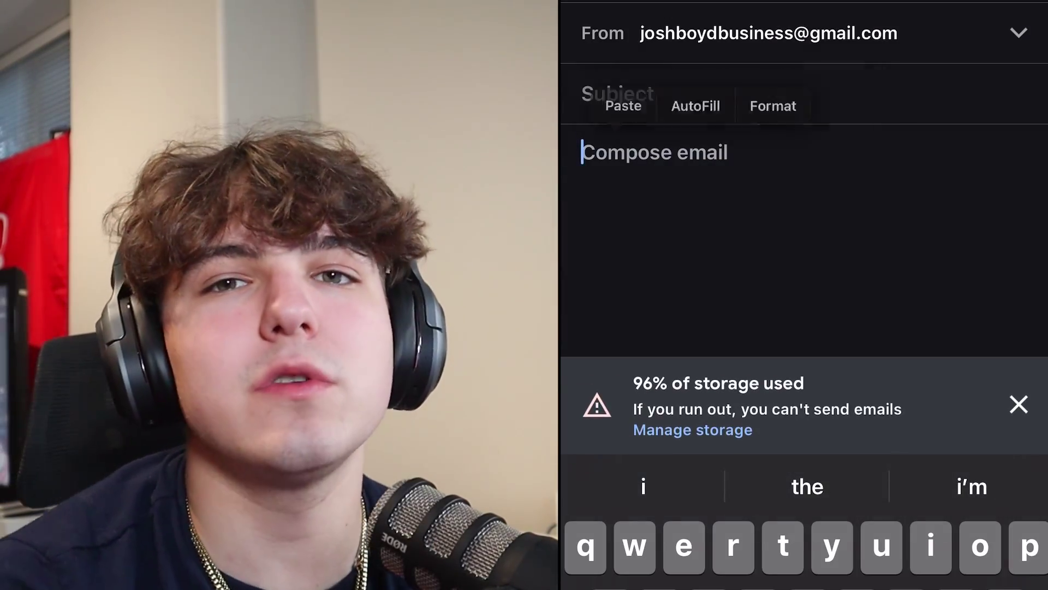
Enter 'test' in the Gmail draft body and start a new line.
text(test)
key(Return)
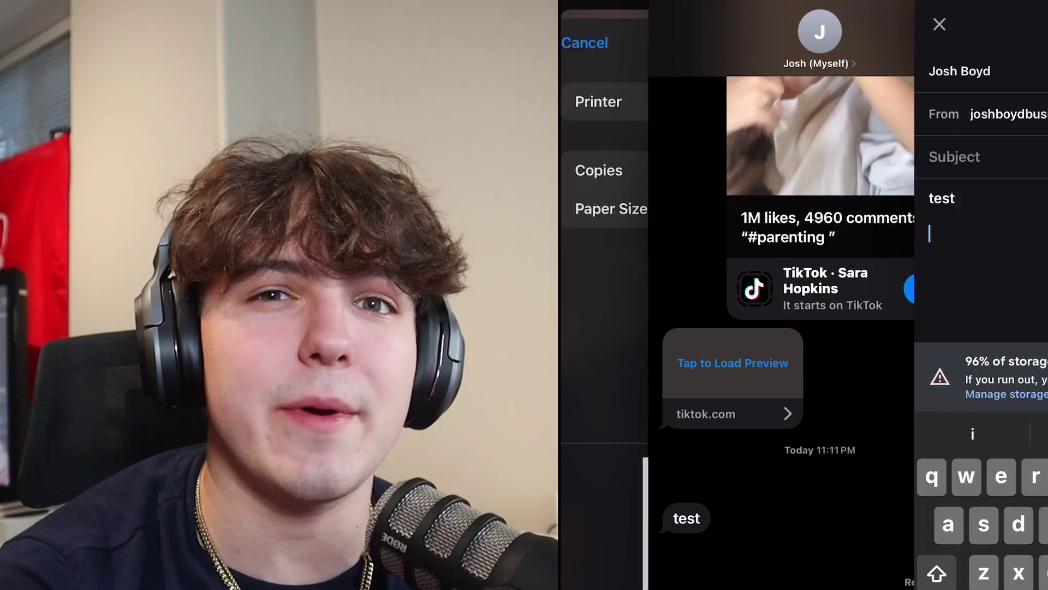